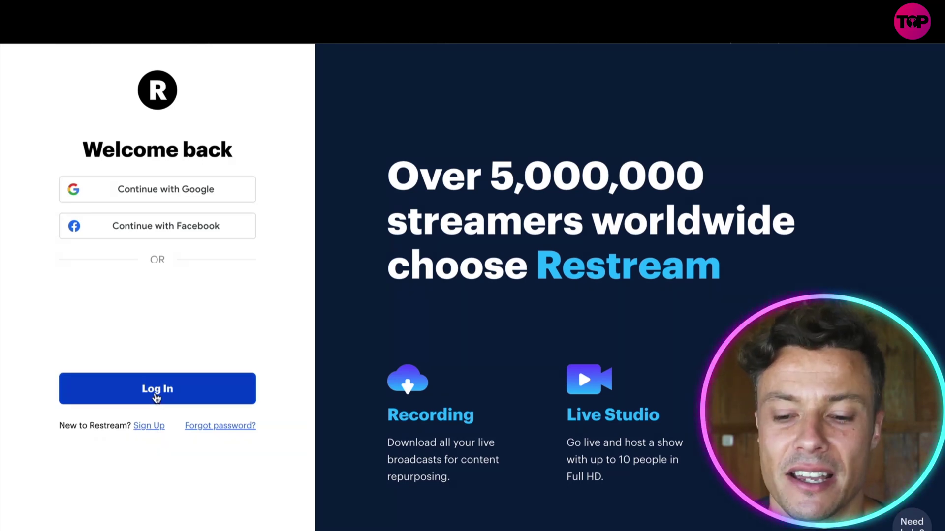
# Step: Log in to the Restream account from the Welcome back page
pyautogui.click(157, 398)
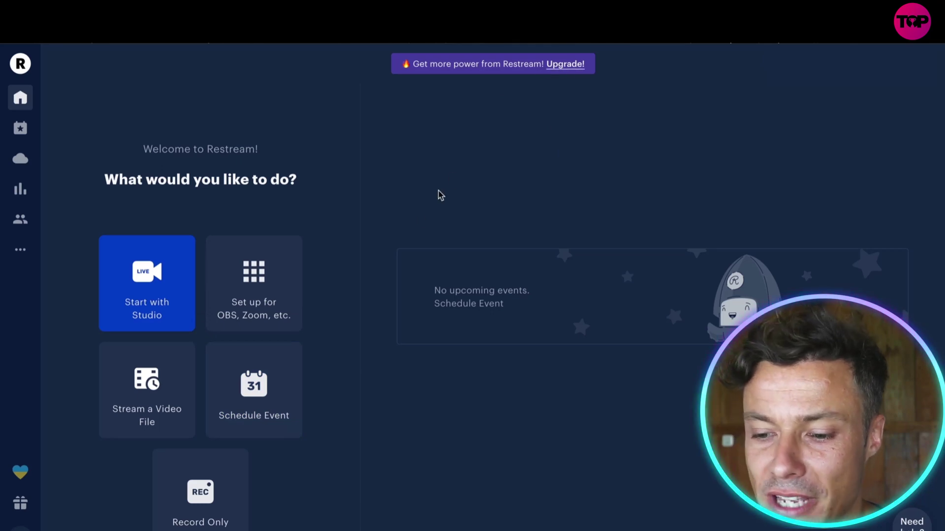
# Step: Scroll the home dashboard and launch Restream Studio from the Start with Studio tile
pyautogui.scroll(-1, 379, 243)
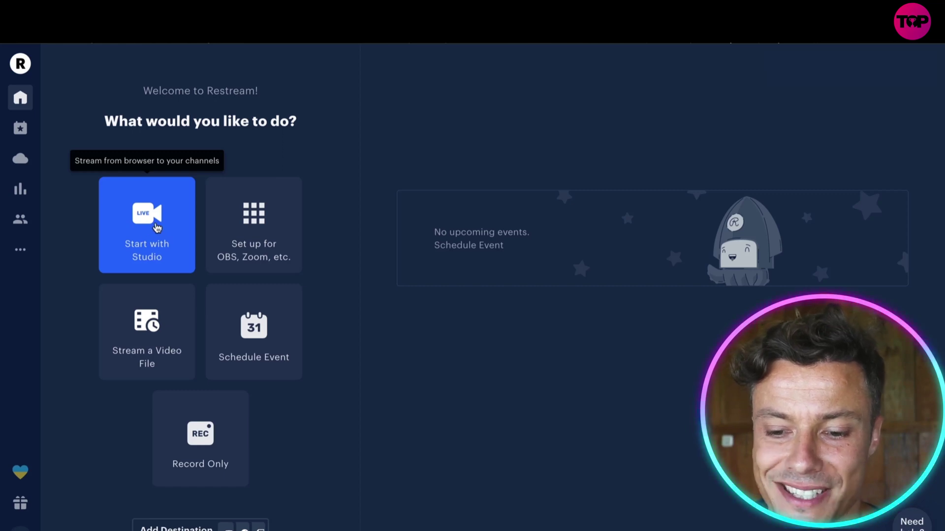
pyautogui.click(156, 226)
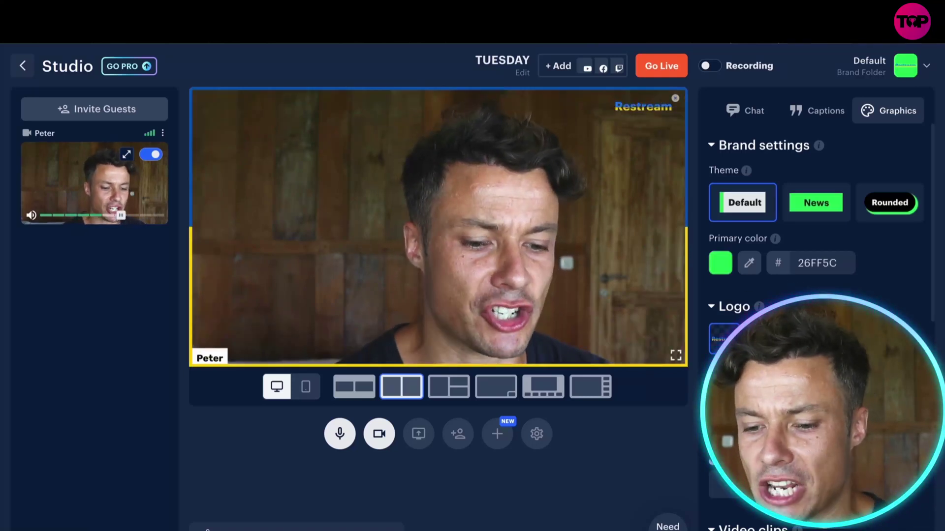
# Step: Try the Thumbnails and framed stage layouts, return to Cover, then leave the Studio
pyautogui.click(354, 387)
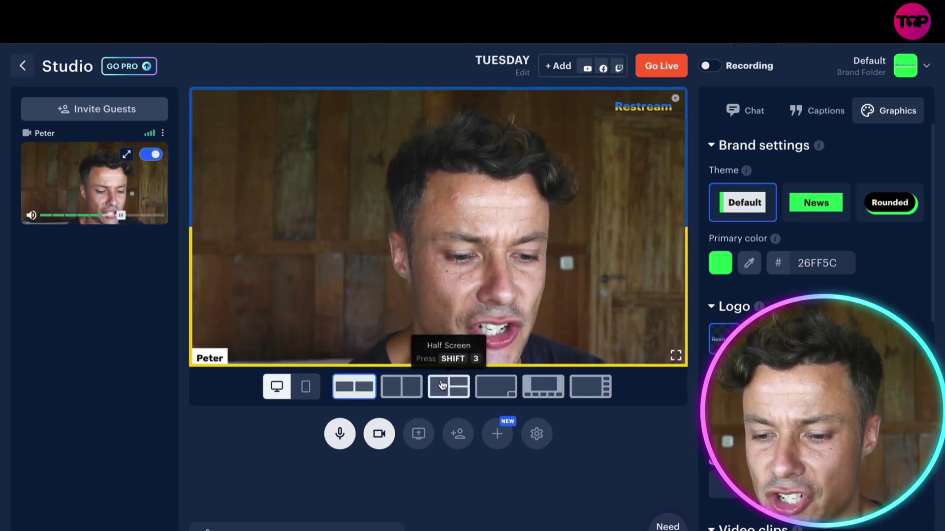
pyautogui.click(543, 387)
pyautogui.click(590, 386)
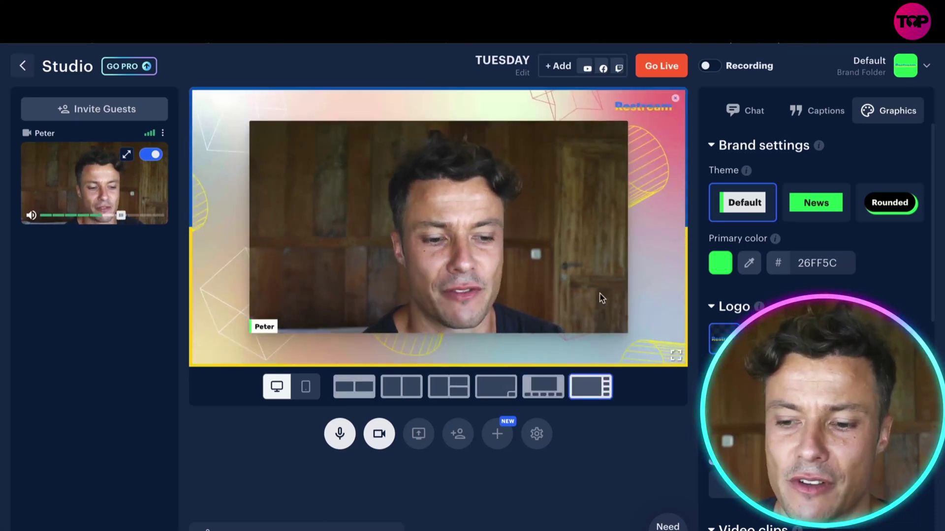
pyautogui.click(407, 388)
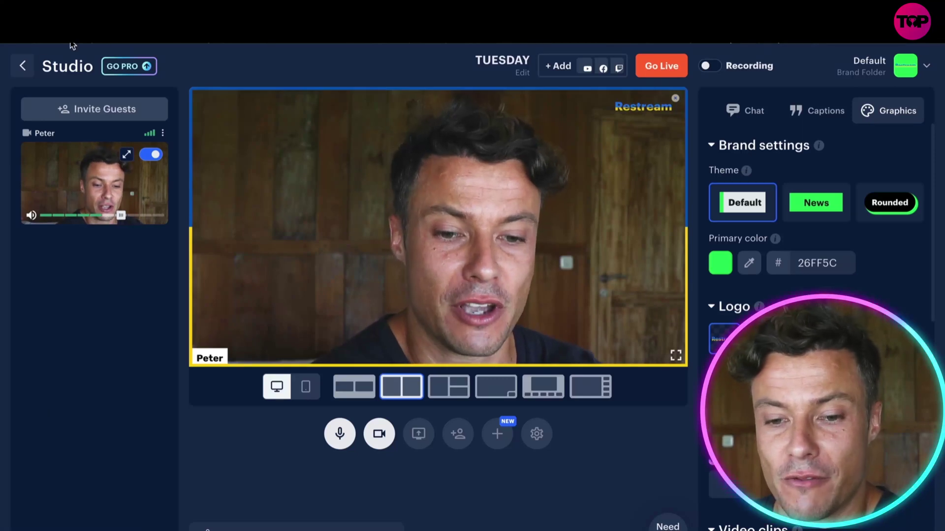
pyautogui.click(23, 65)
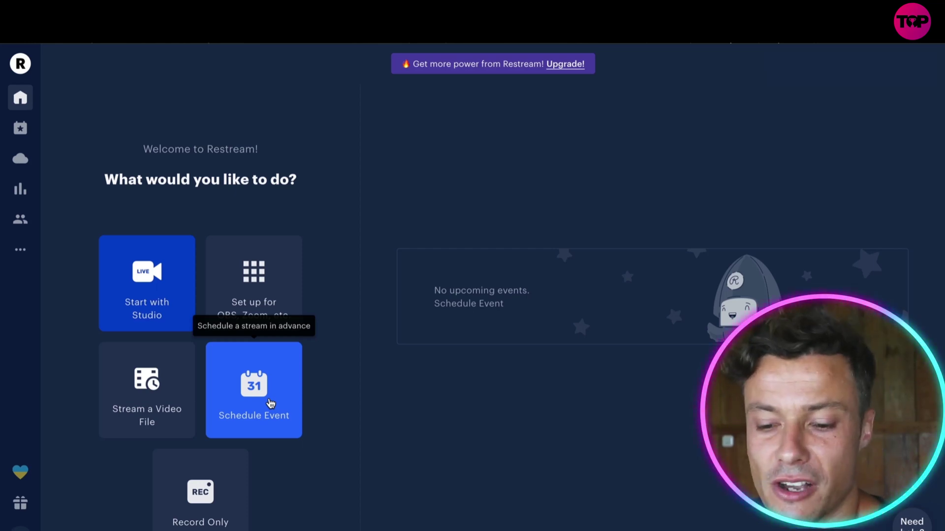
# Step: Open the Events scheduling page from the calendar icon in the sidebar
pyautogui.click(20, 128)
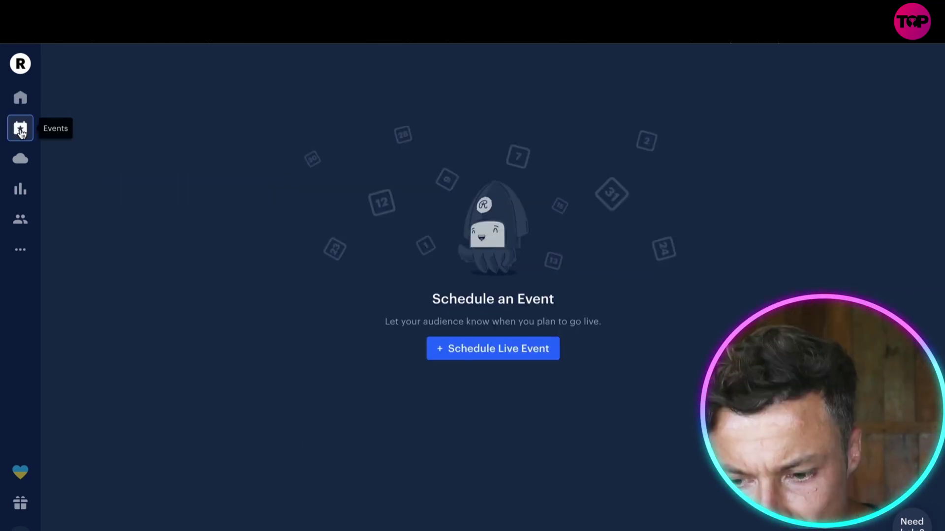
# Step: Check the uploaded '3. trading view intro.mp4' in Video Storage, then move to Analytics
pyautogui.click(21, 165)
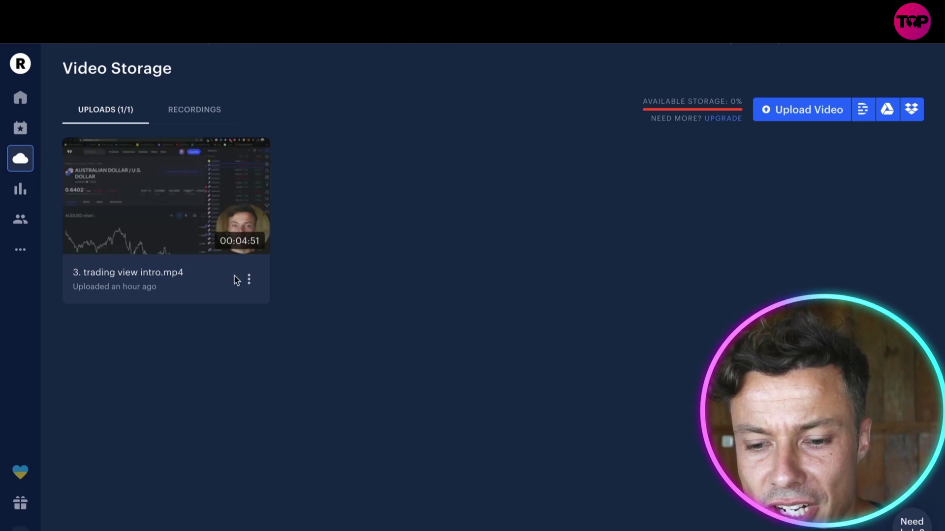
pyautogui.moveTo(187, 194)
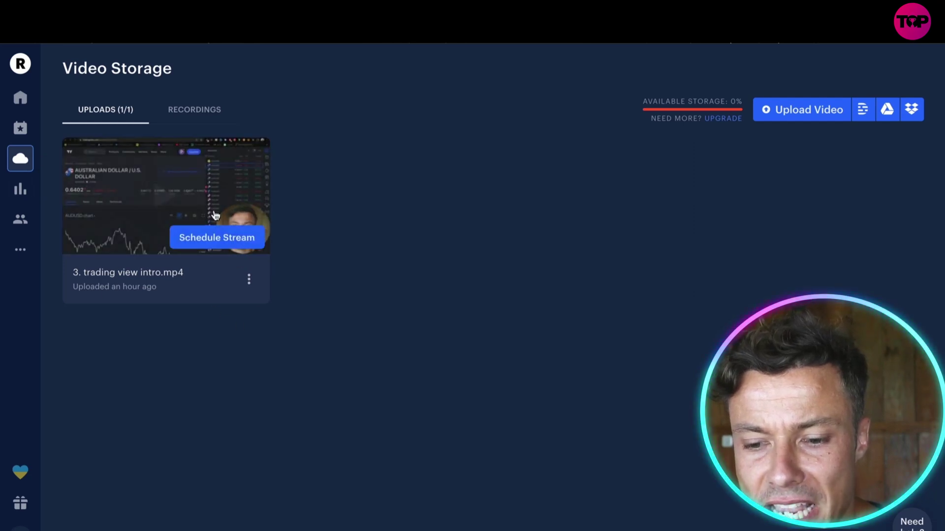
pyautogui.click(19, 195)
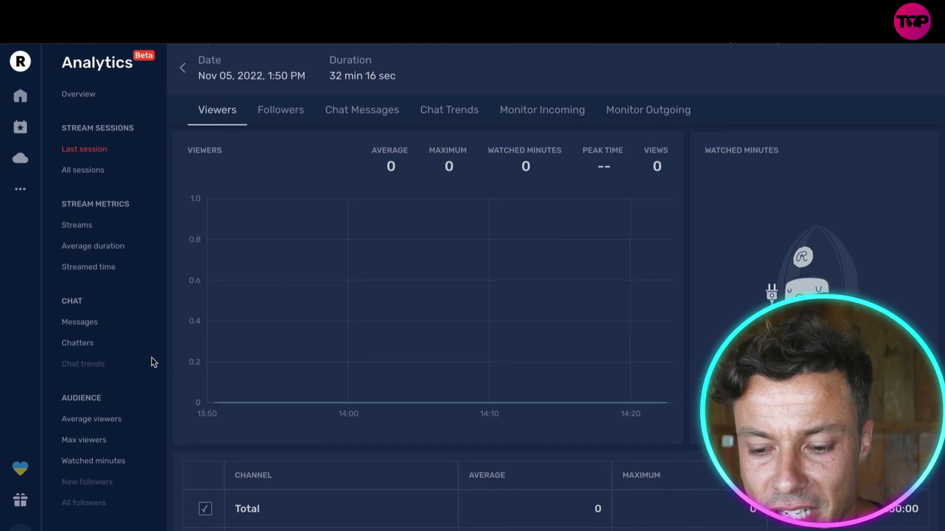
# Step: Scroll through the last session's viewer stats, then open the Restream help center
pyautogui.scroll(-1, 302, 354)
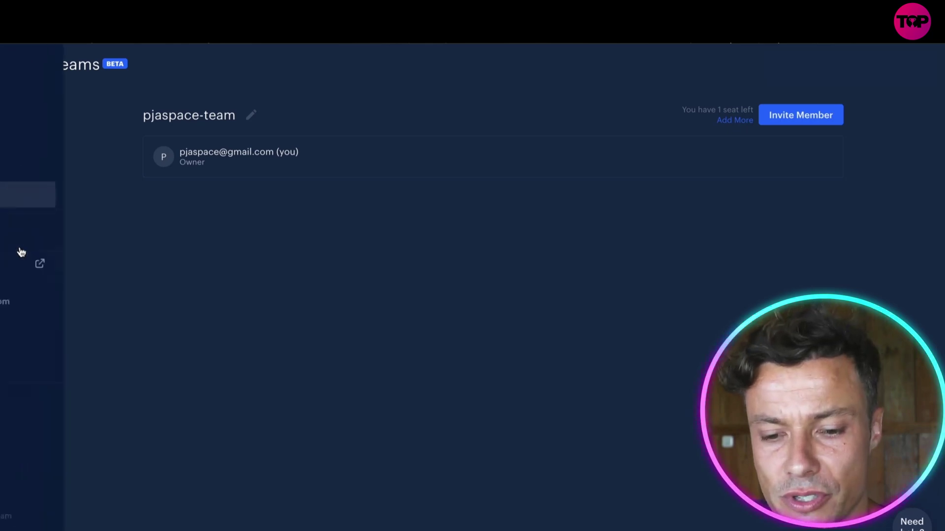
pyautogui.click(21, 252)
# Step: Scroll through Help Center collections like Getting Started, Restream Studio and Upload & Stream
pyautogui.scroll(-3, 257, 326)
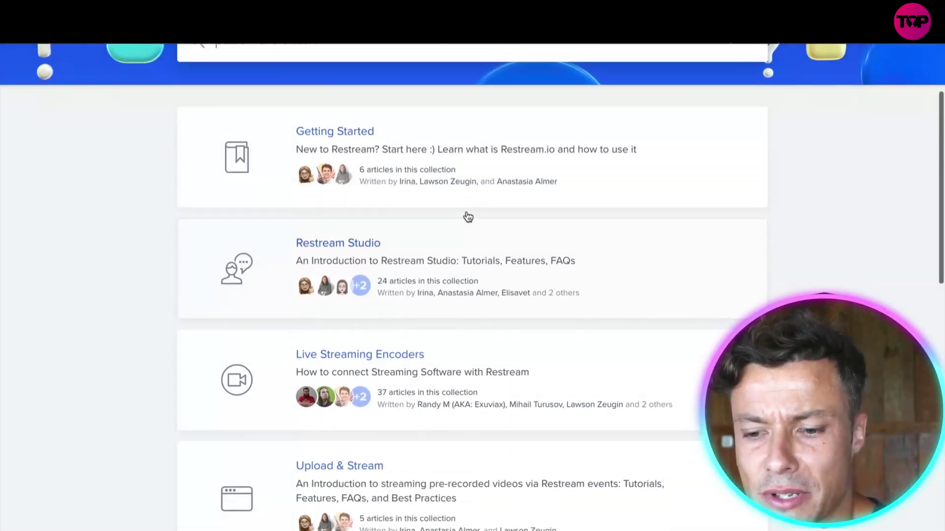
pyautogui.scroll(-2, 307, 294)
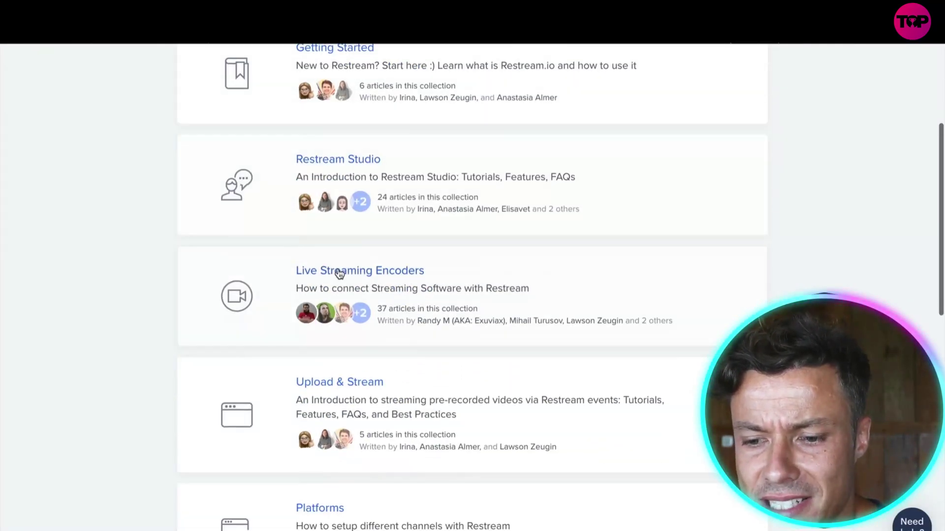
pyautogui.scroll(-2, 321, 355)
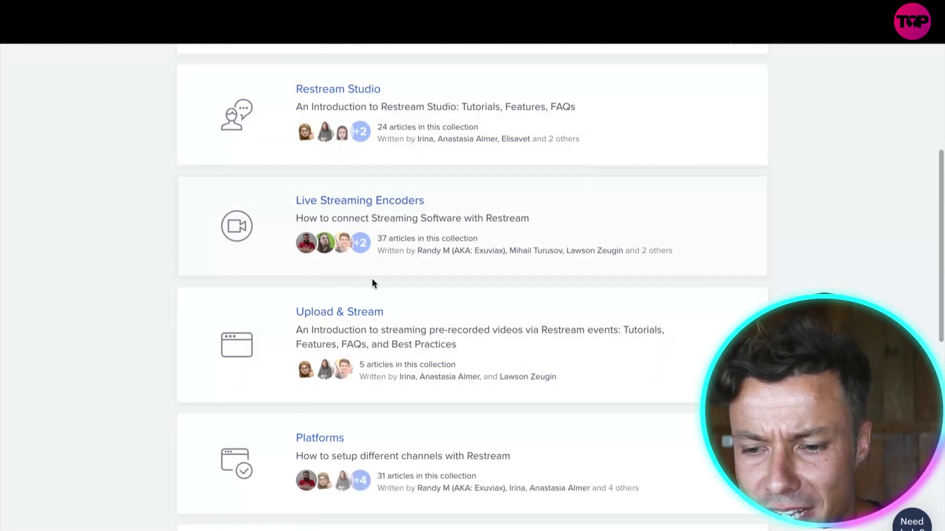
pyautogui.scroll(-2, 372, 281)
pyautogui.scroll(-4, 344, 302)
pyautogui.scroll(-7, 408, 306)
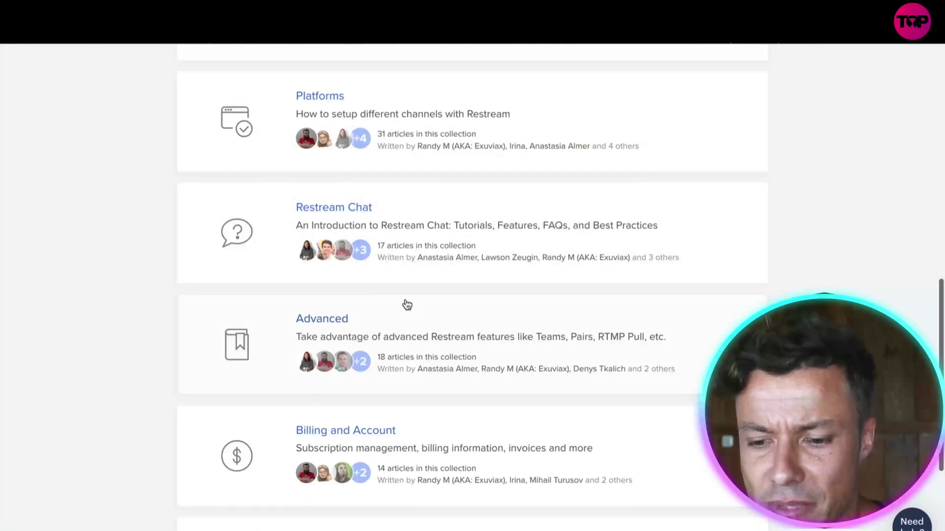
pyautogui.scroll(8, 502, 301)
pyautogui.scroll(8, 358, 325)
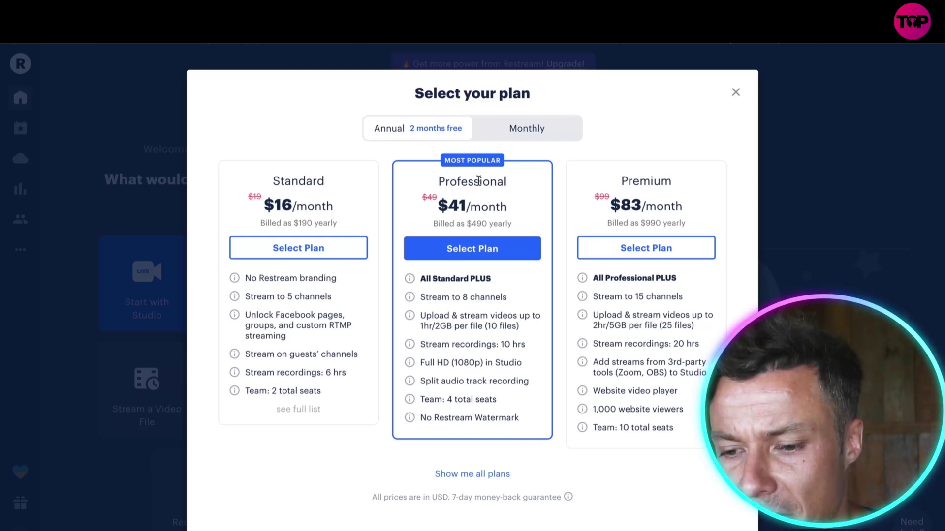
# Step: Switch the plan dialog to monthly prices, close it, and open the Destinations list
pyautogui.click(354, 252)
pyautogui.click(541, 132)
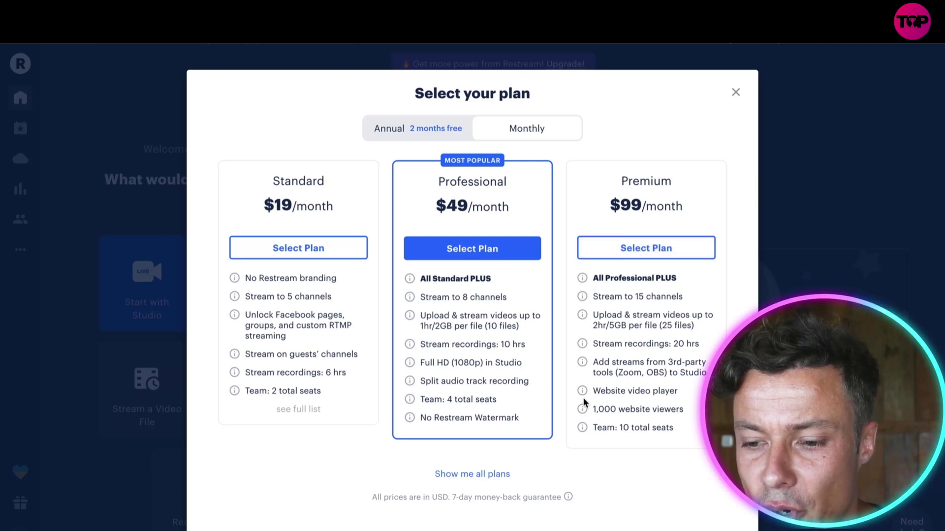
pyautogui.click(735, 93)
pyautogui.click(207, 515)
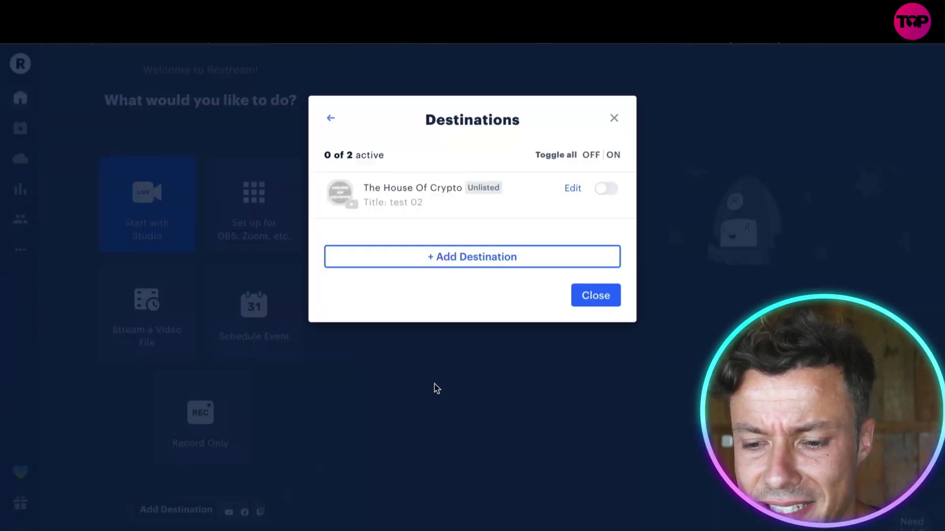
# Step: Open the Platforms picker and browse options like Facebook, Twitch, YouTube and Custom RTMP
pyautogui.click(467, 265)
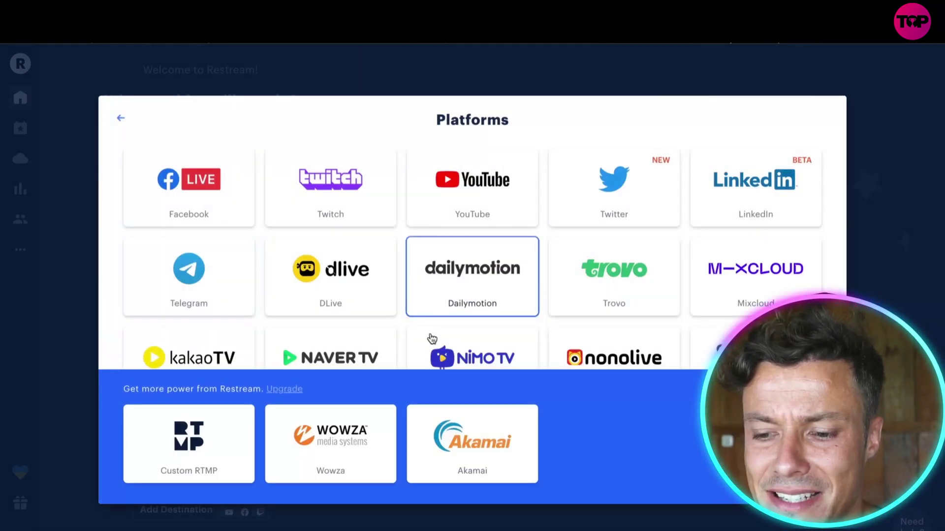
pyautogui.scroll(-6, 507, 325)
pyautogui.scroll(6, 493, 291)
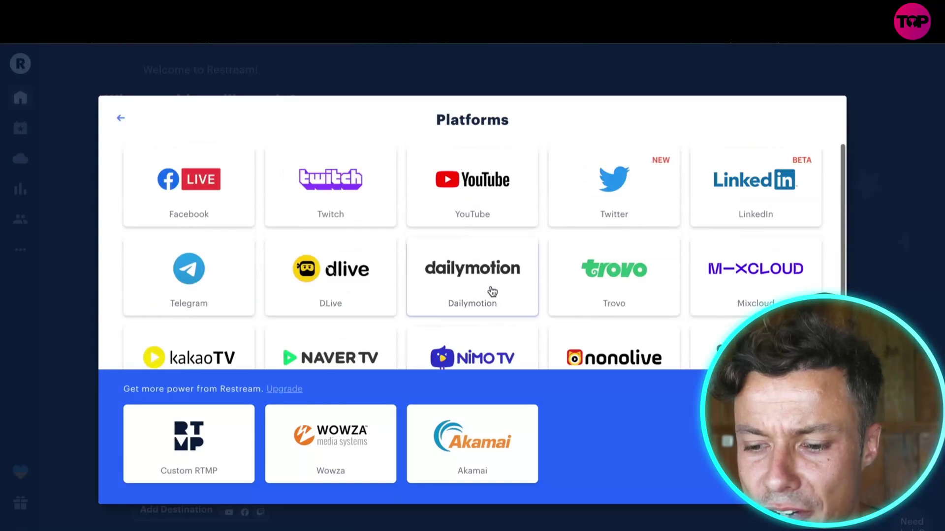
pyautogui.scroll(-1, 665, 304)
pyautogui.scroll(1, 665, 303)
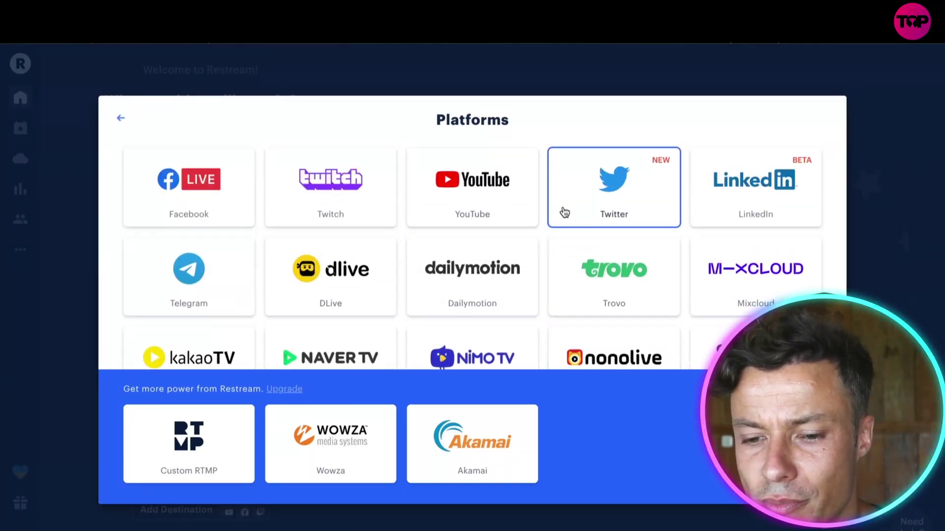
pyautogui.scroll(-5, 566, 219)
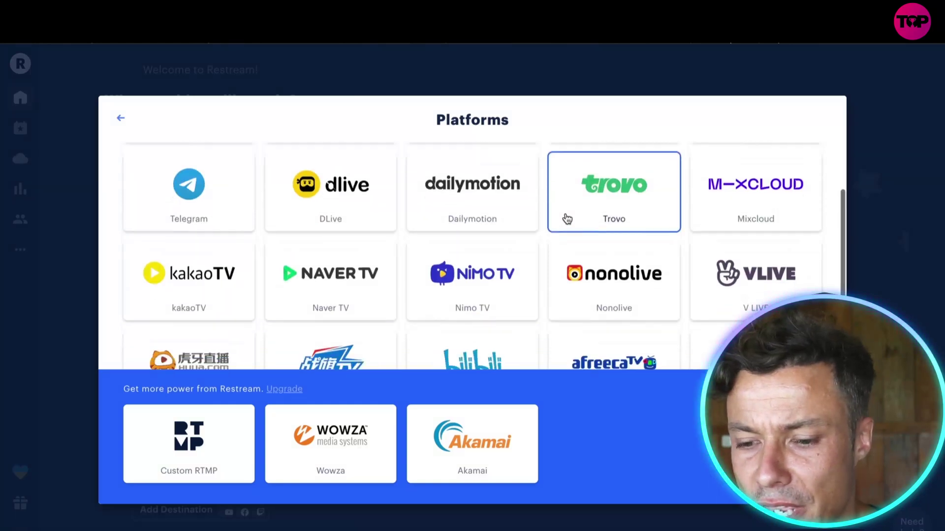
pyautogui.scroll(-1, 634, 256)
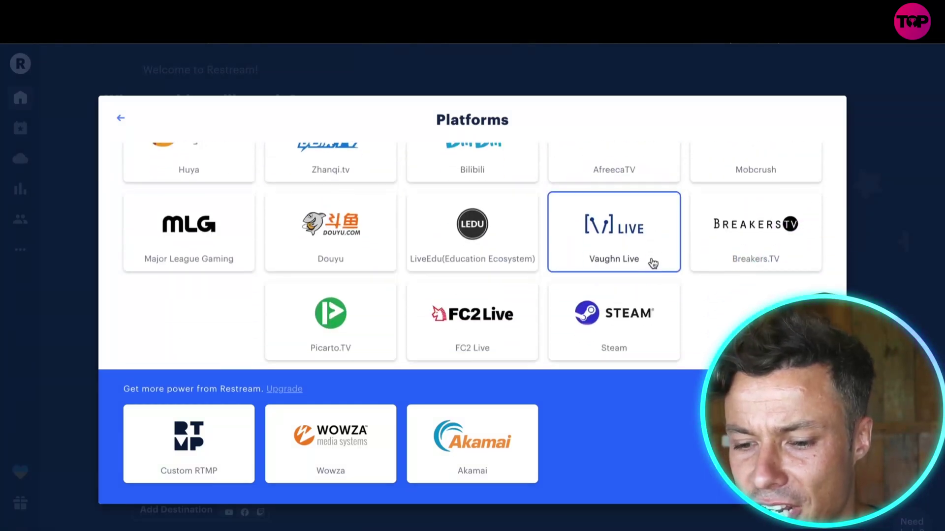
pyautogui.scroll(6, 653, 262)
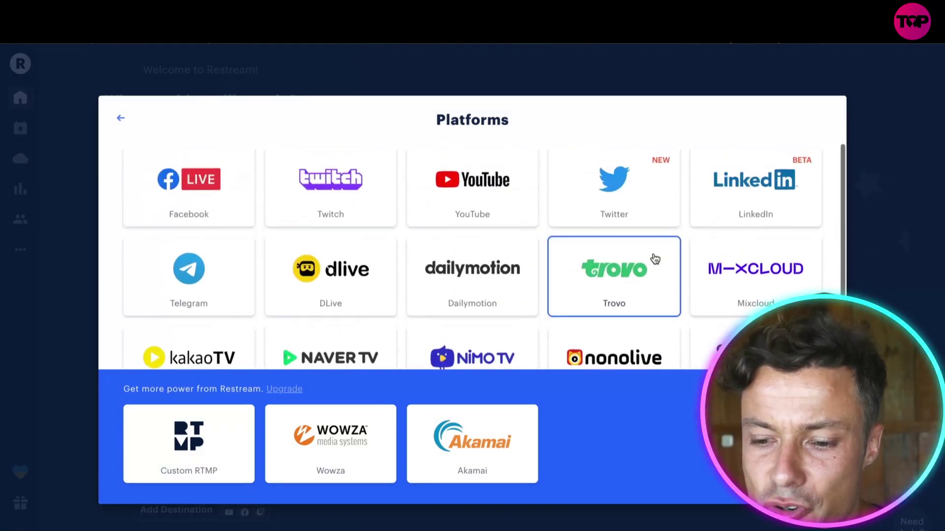